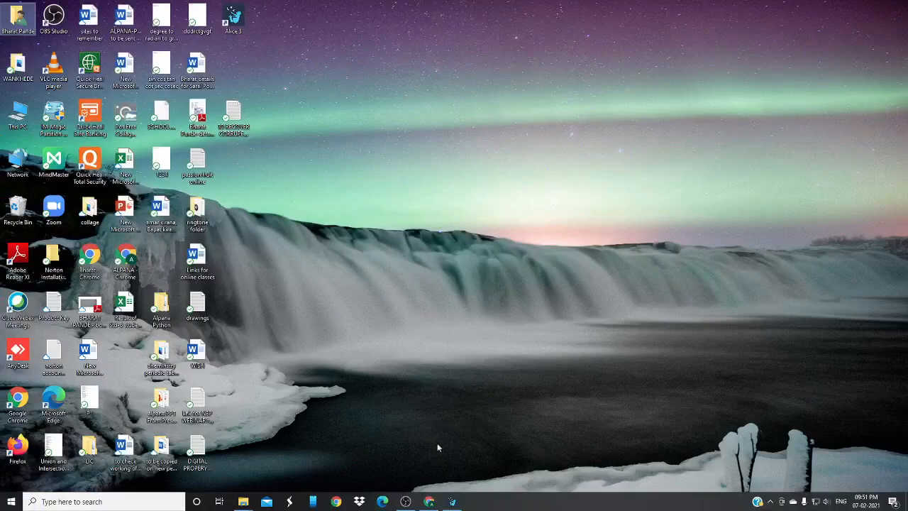
# Search Google for "download alice3".
pyautogui.click(452, 501)
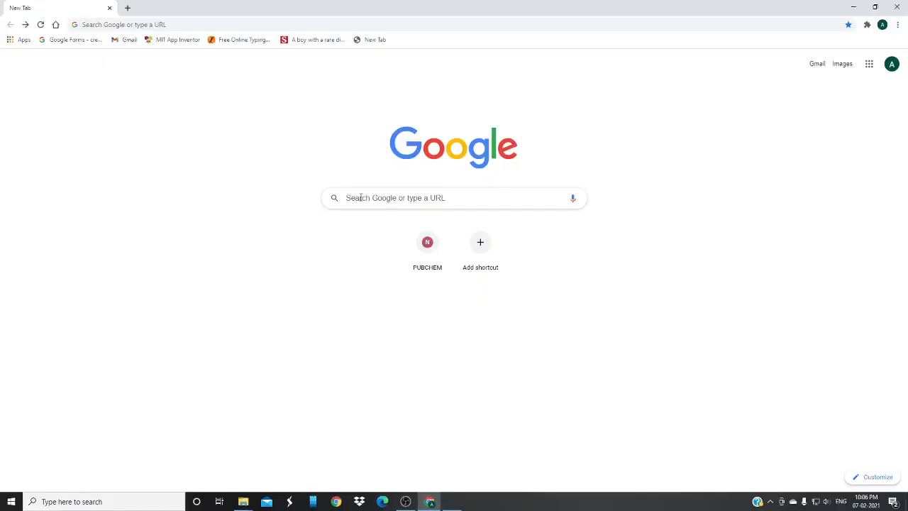
pyautogui.click(361, 199)
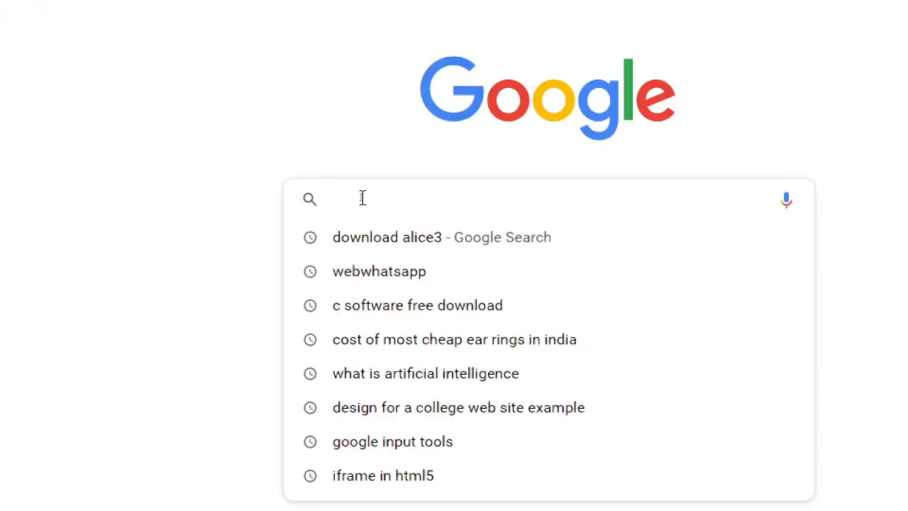
pyautogui.write('dow')
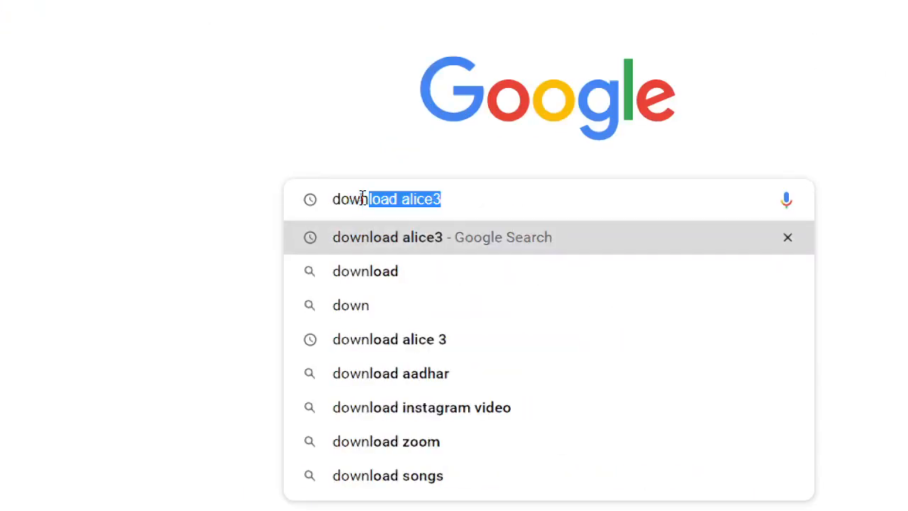
pyautogui.write('n')
pyautogui.click(476, 197)
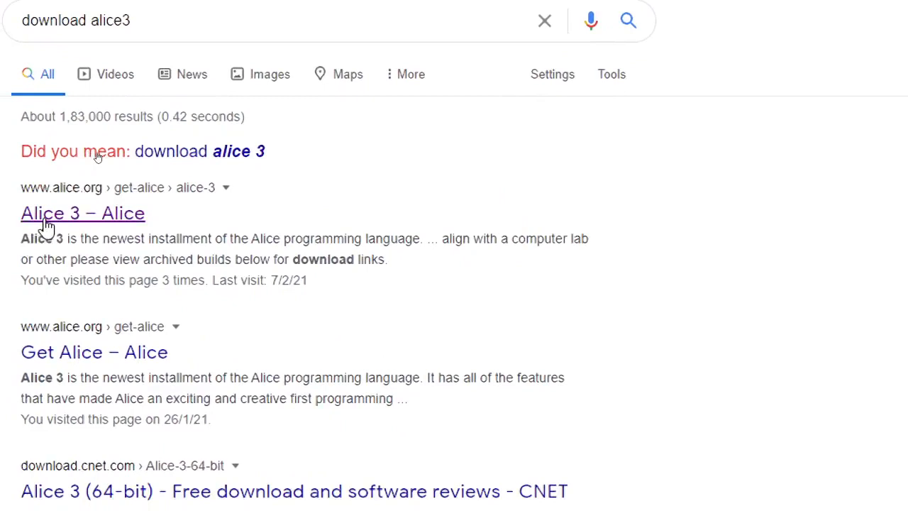
# Open the "Alice 3 – Alice" result on alice.org and find its Downloads & Useful Links section.
pyautogui.click(47, 227)
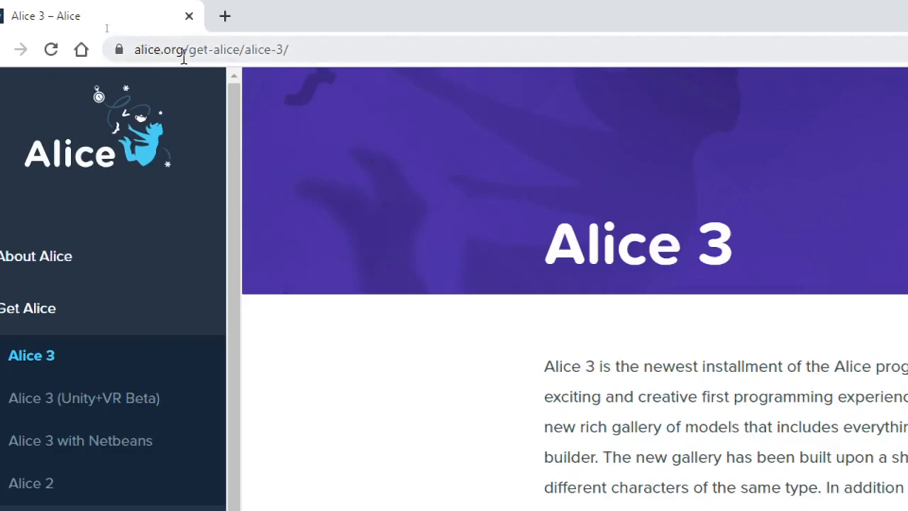
pyautogui.scroll(-10, 376, 235)
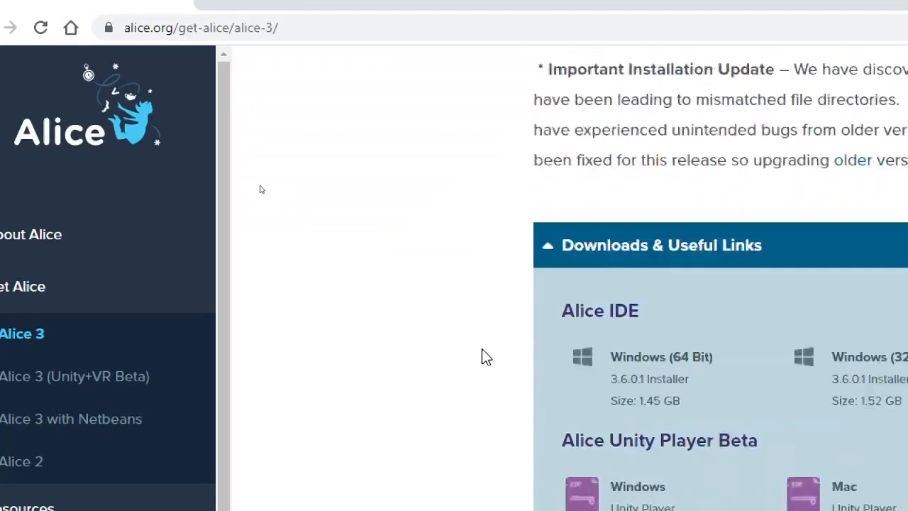
pyautogui.scroll(-5, 476, 349)
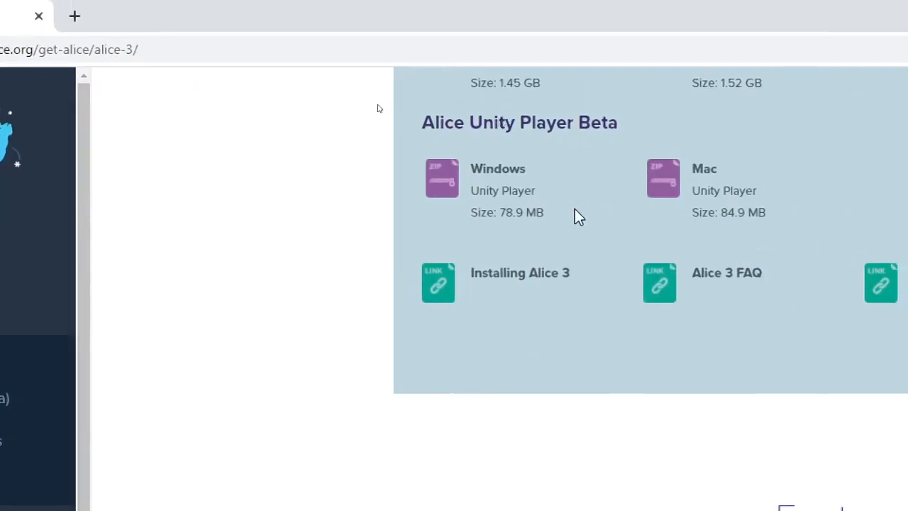
pyautogui.scroll(-5, 574, 217)
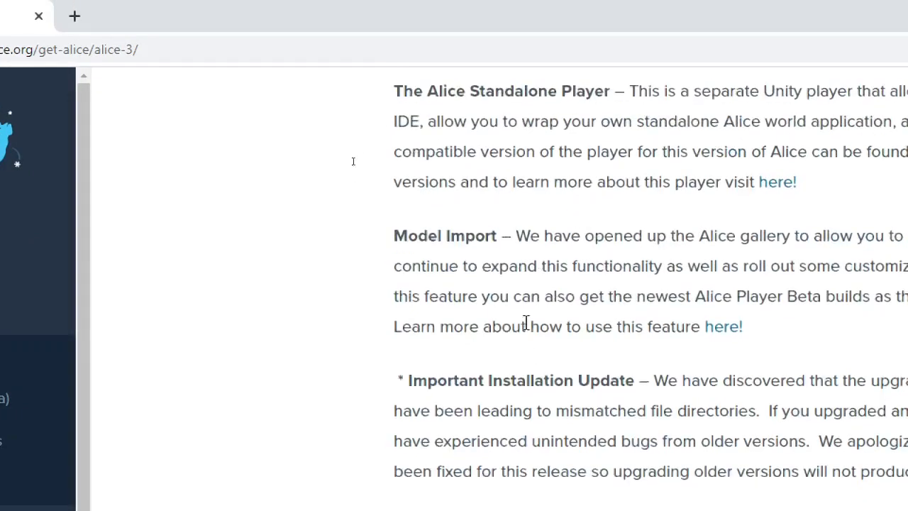
pyautogui.scroll(5, 517, 325)
pyautogui.scroll(3, 516, 318)
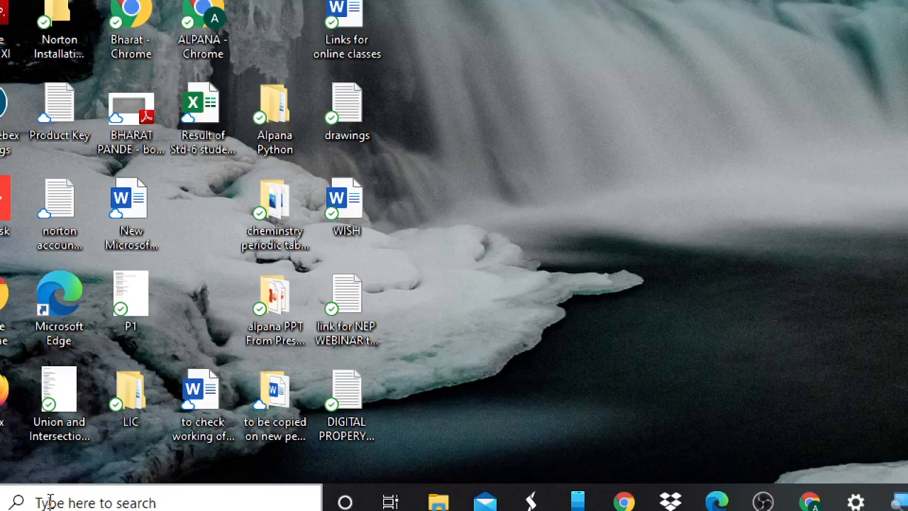
# Search Windows for "about" and check the PC's system type in the About settings.
pyautogui.click(50, 501)
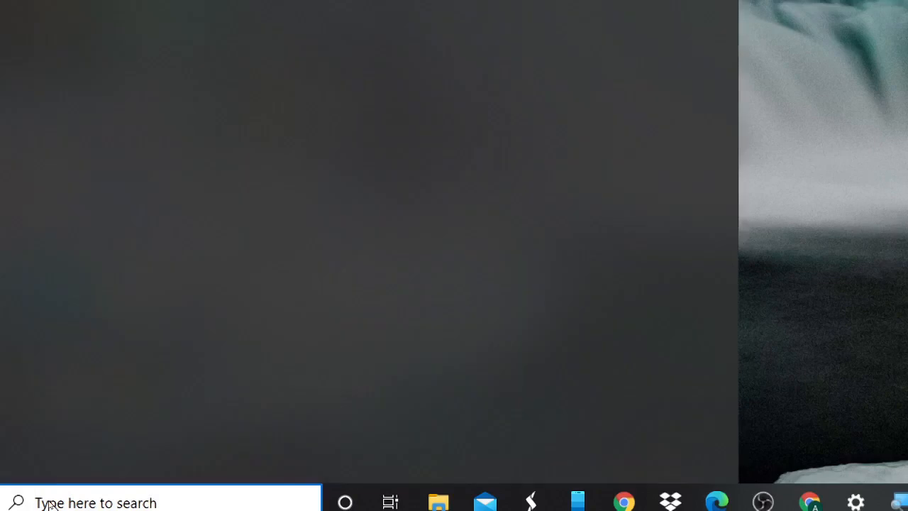
pyautogui.write('about')
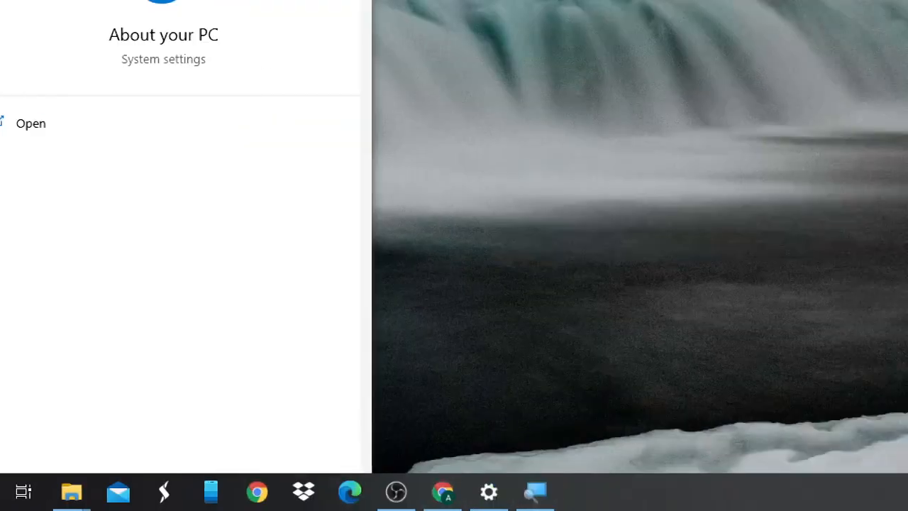
pyautogui.click(489, 491)
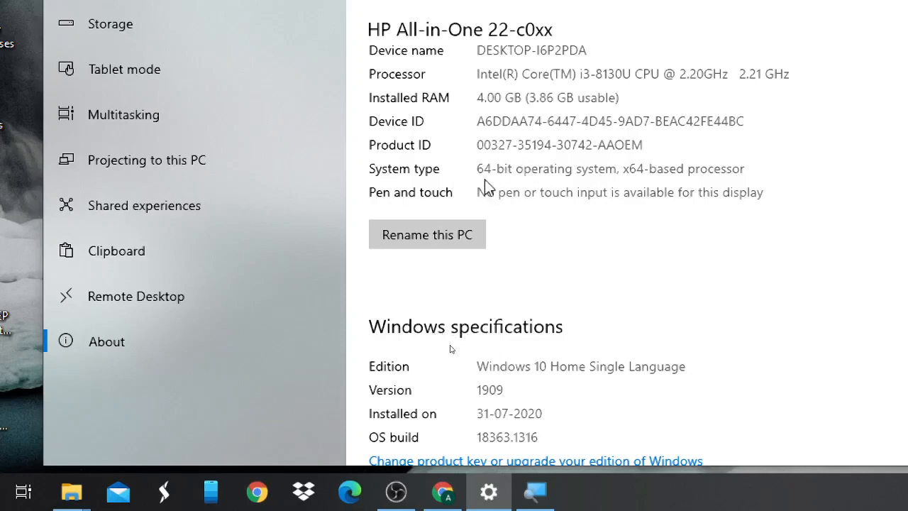
# Return to the Alice 3 page in Chrome and download the Windows (64 Bit) 3.6.0.1 installer.
pyautogui.click(442, 492)
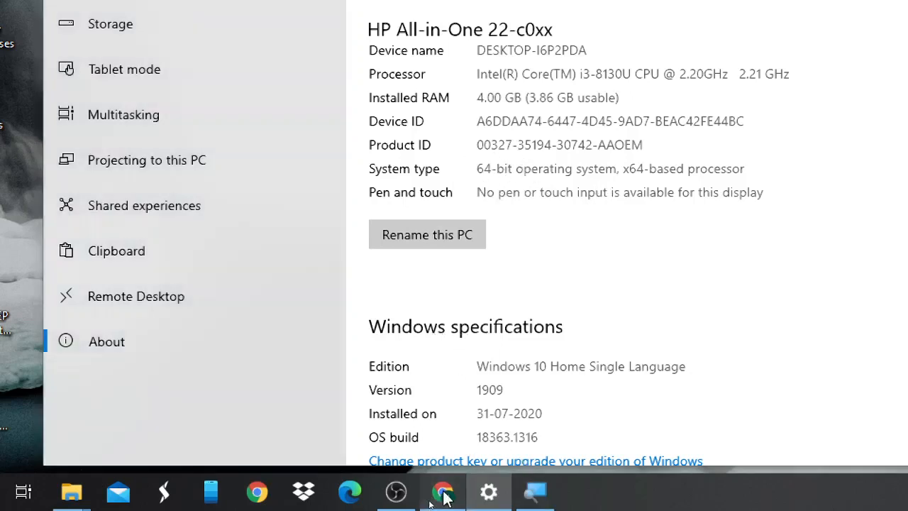
pyautogui.scroll(5, 419, 179)
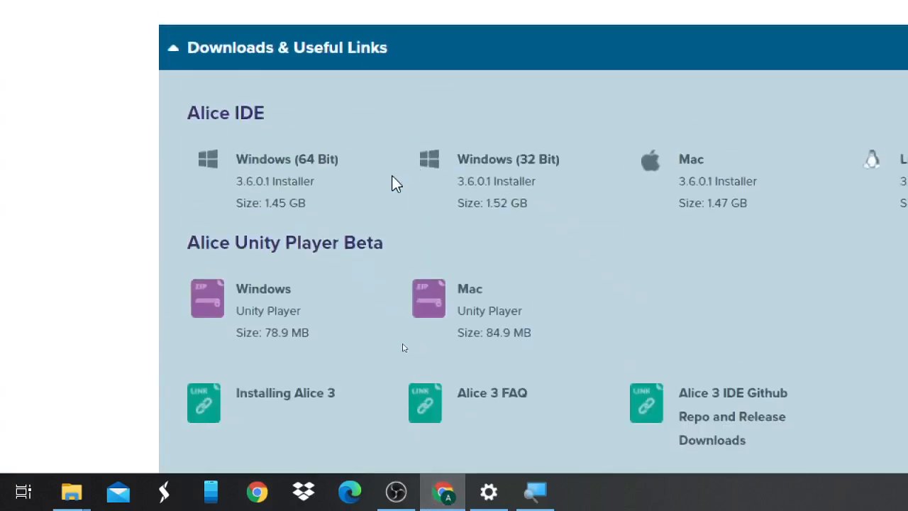
pyautogui.click(256, 166)
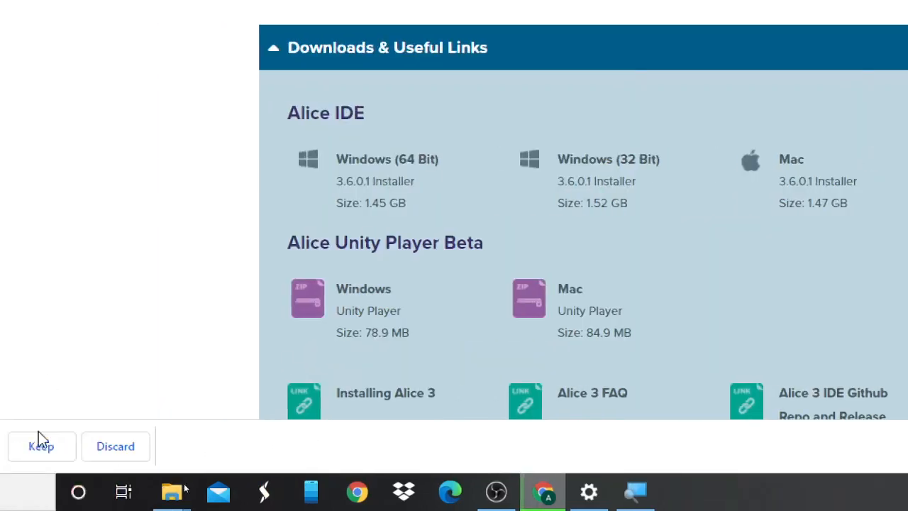
# Run Alice3_windows-x64_installer_3_6_0_1 from the Downloads folder and choose English as the setup language.
pyautogui.scroll(-10, 95, 401)
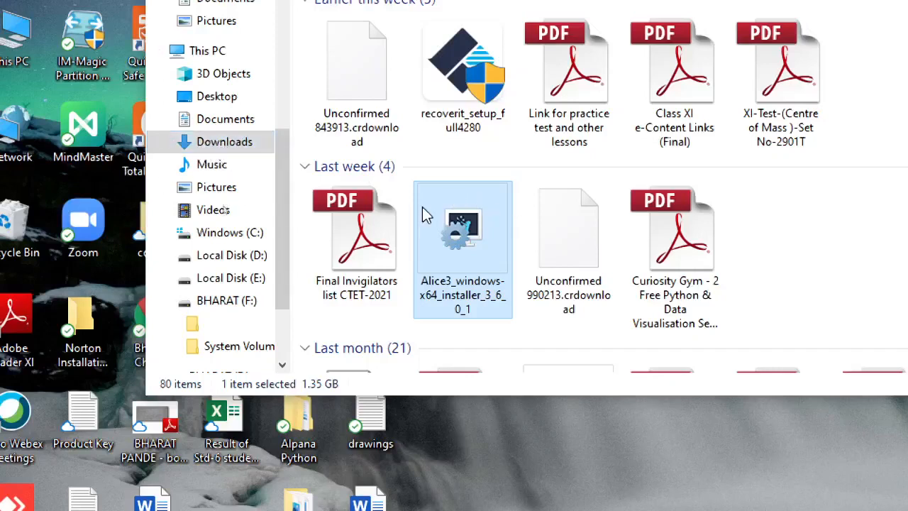
pyautogui.doubleClick(452, 236)
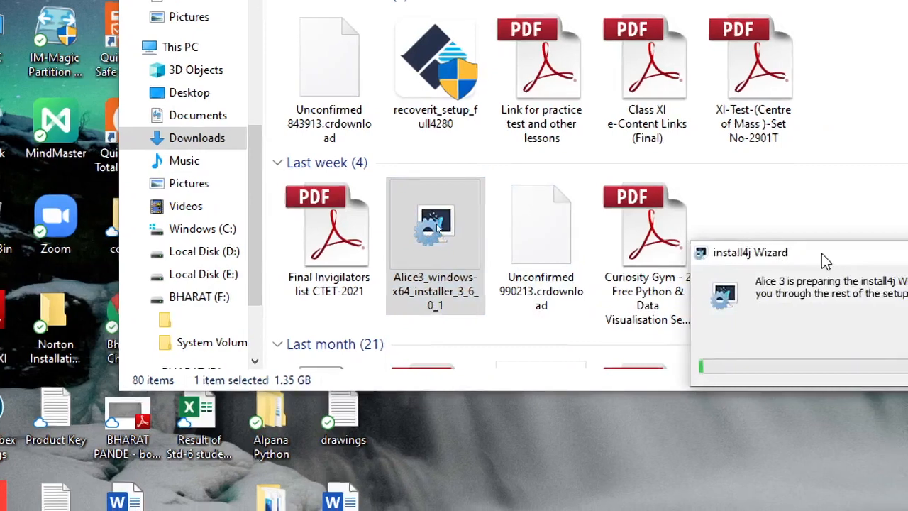
pyautogui.moveTo(848, 258); pyautogui.dragTo(523, 229)
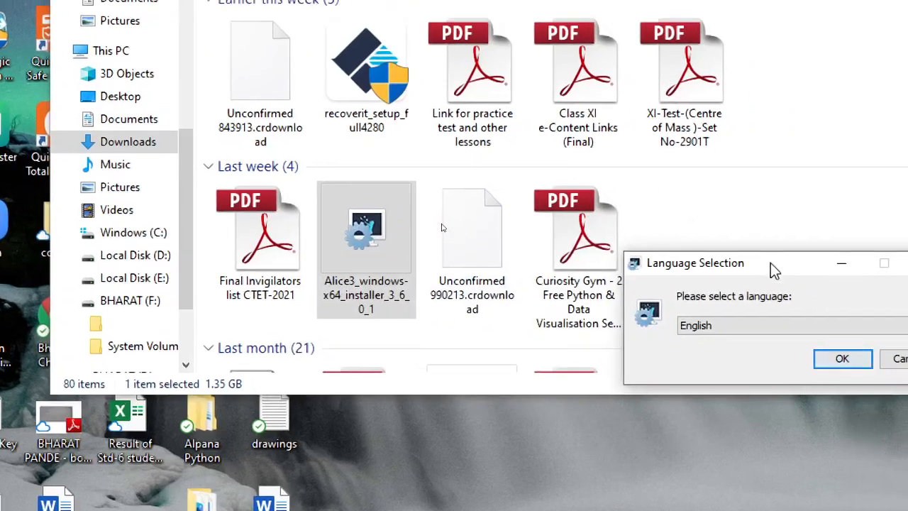
pyautogui.moveTo(839, 259); pyautogui.dragTo(497, 227)
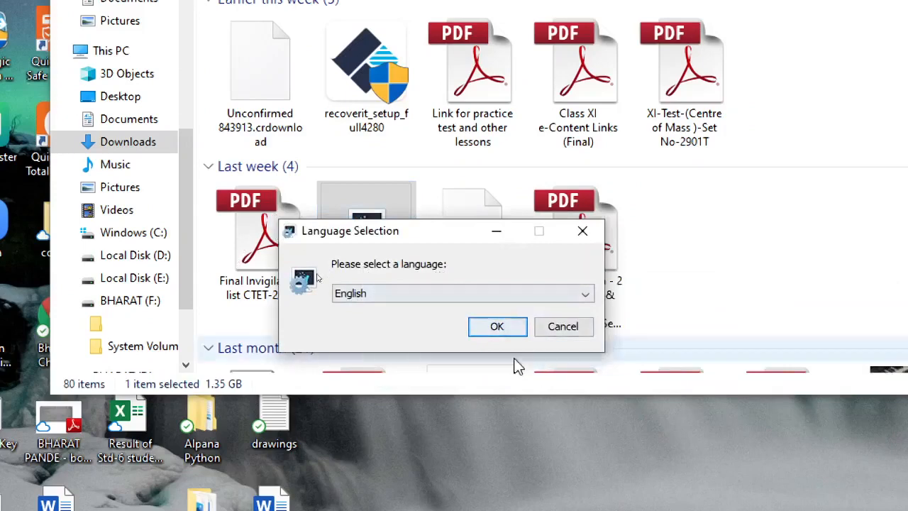
pyautogui.click(482, 325)
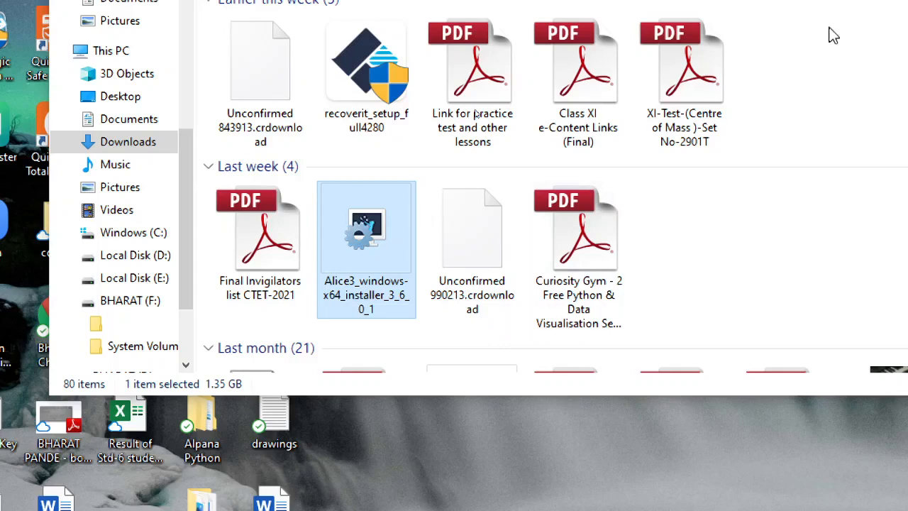
# Proceed past the Alice 3 setup welcome page and accept the license agreement.
pyautogui.scroll(2, 776, 60)
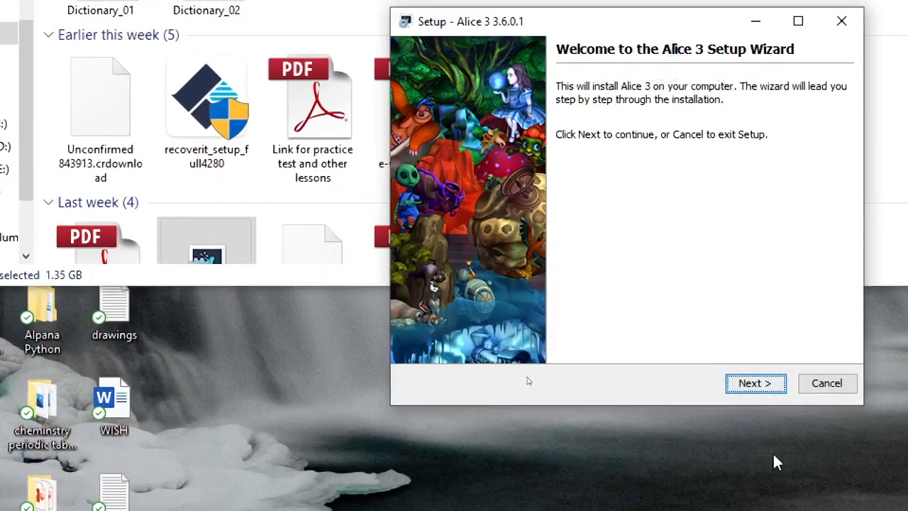
pyautogui.click(749, 383)
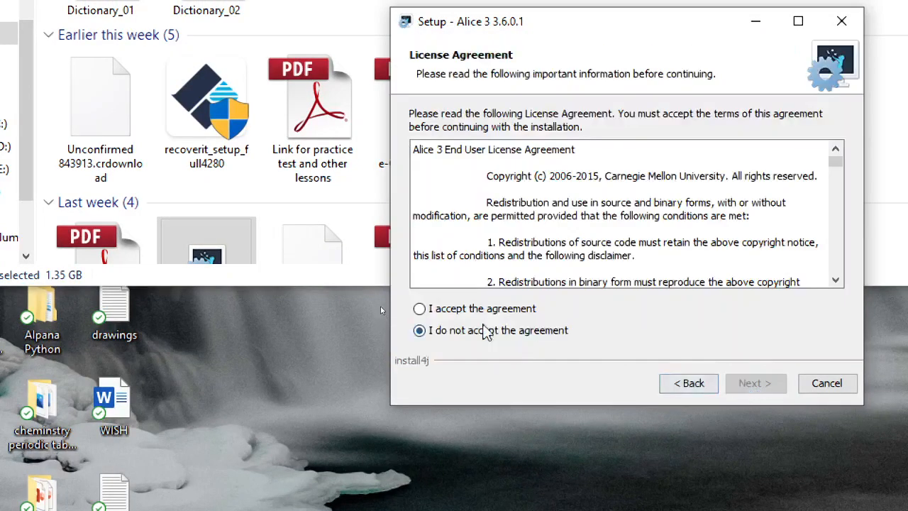
pyautogui.click(480, 309)
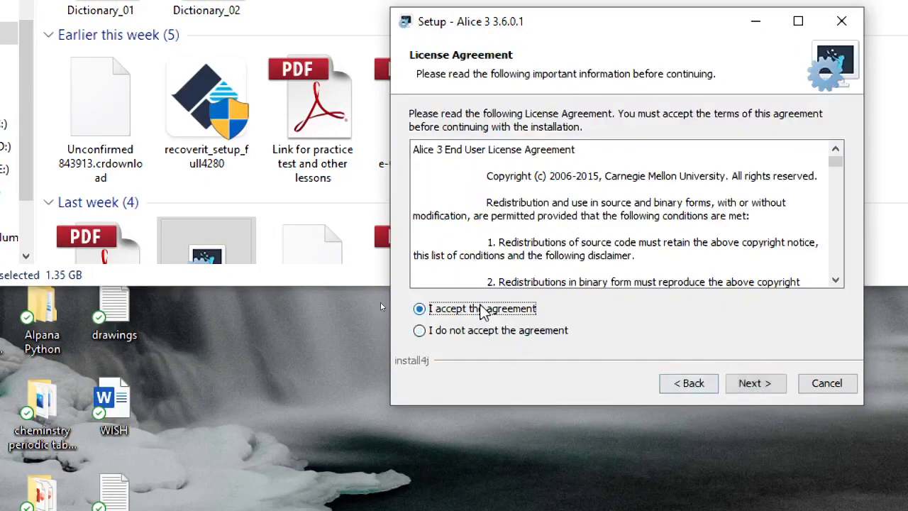
pyautogui.click(767, 388)
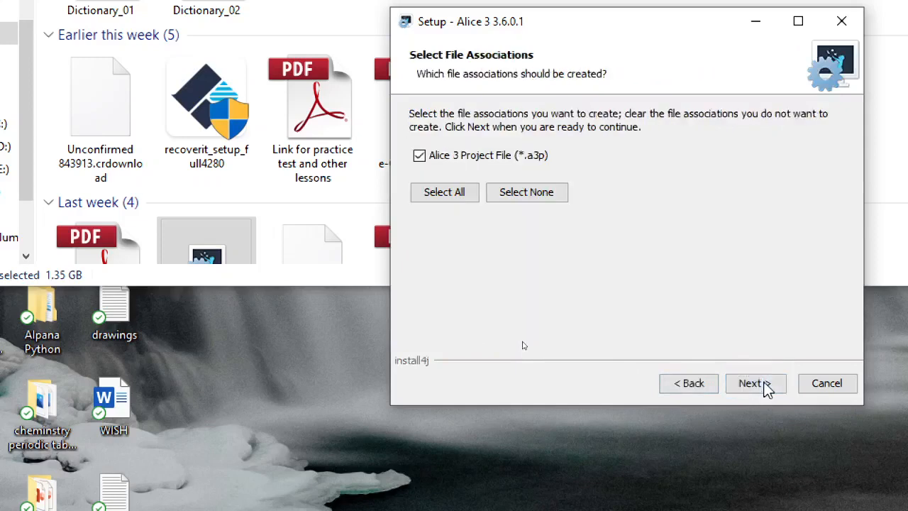
# Accept the *.a3p file association, the destination C:\Program Files\Alice 3 and the Start Menu folder Alice 3 with shortcuts for all users.
pyautogui.click(482, 177)
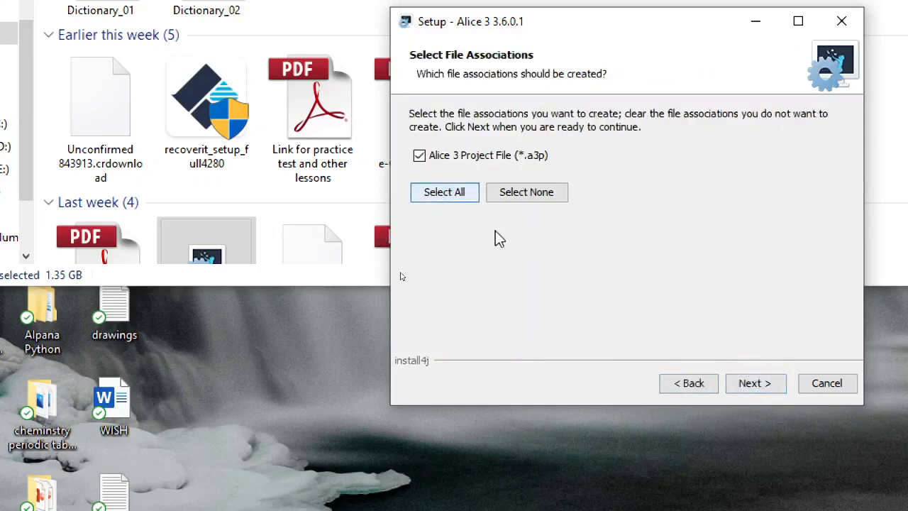
pyautogui.click(764, 390)
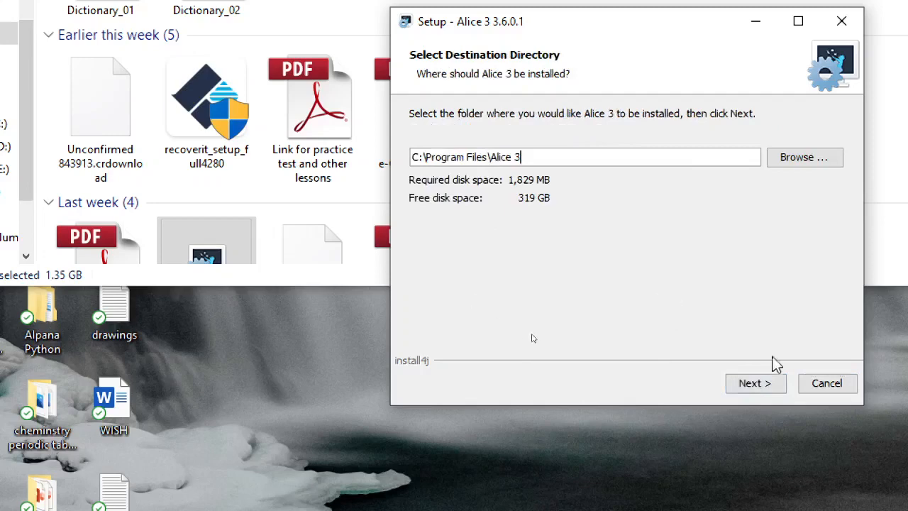
pyautogui.click(762, 387)
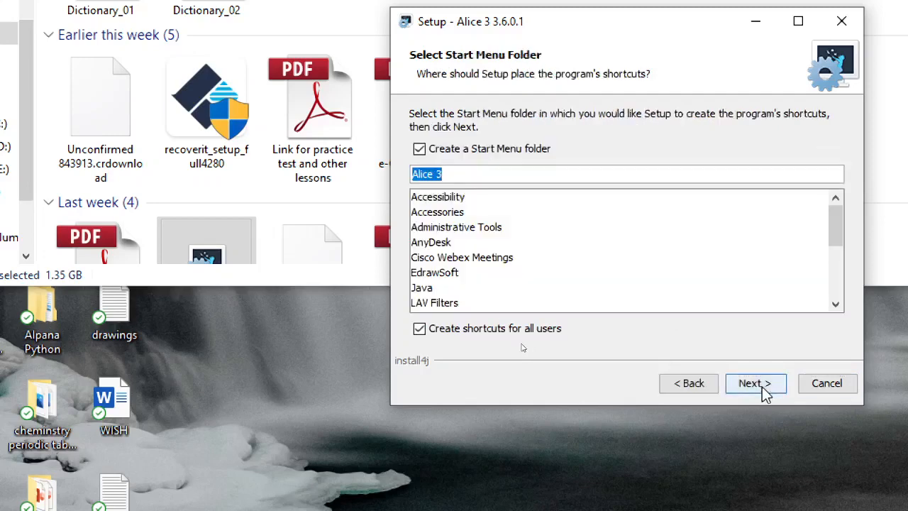
pyautogui.click(763, 388)
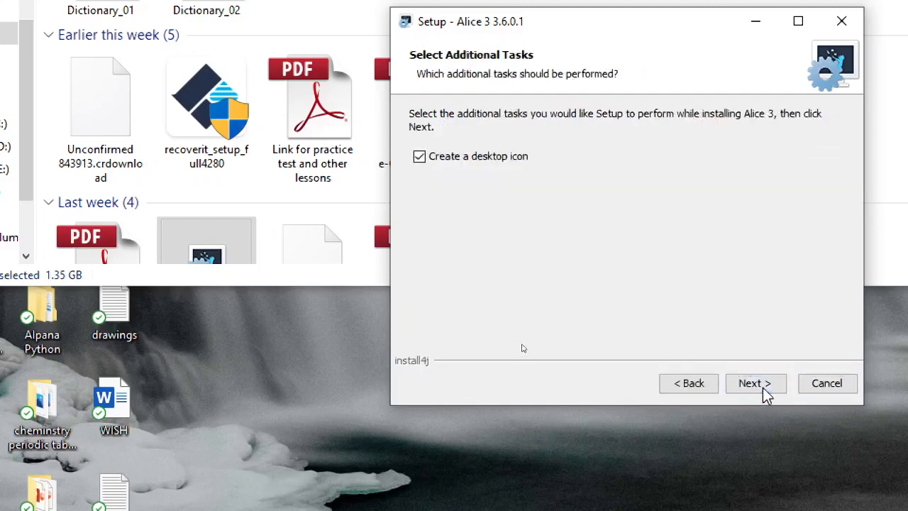
# Install Alice 3 with a desktop icon and exit the setup wizard once the installation completes.
pyautogui.click(769, 387)
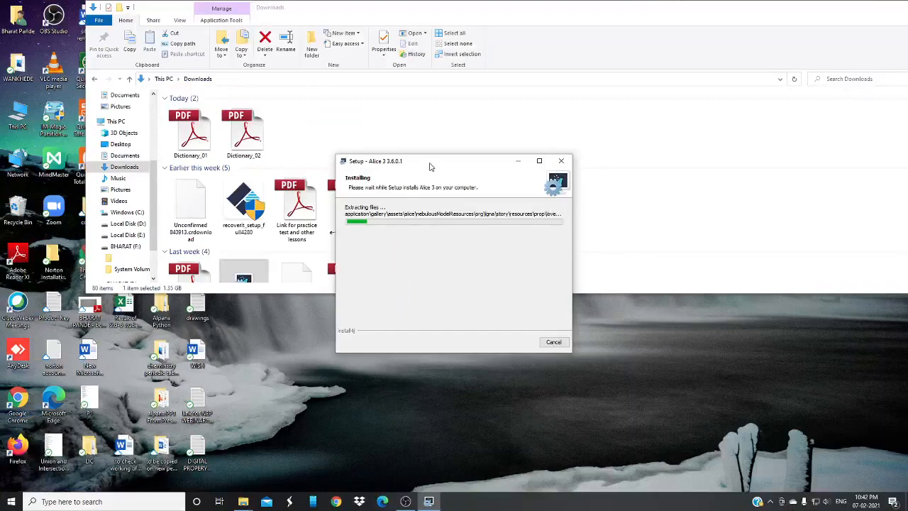
pyautogui.moveTo(430, 167); pyautogui.dragTo(417, 211)
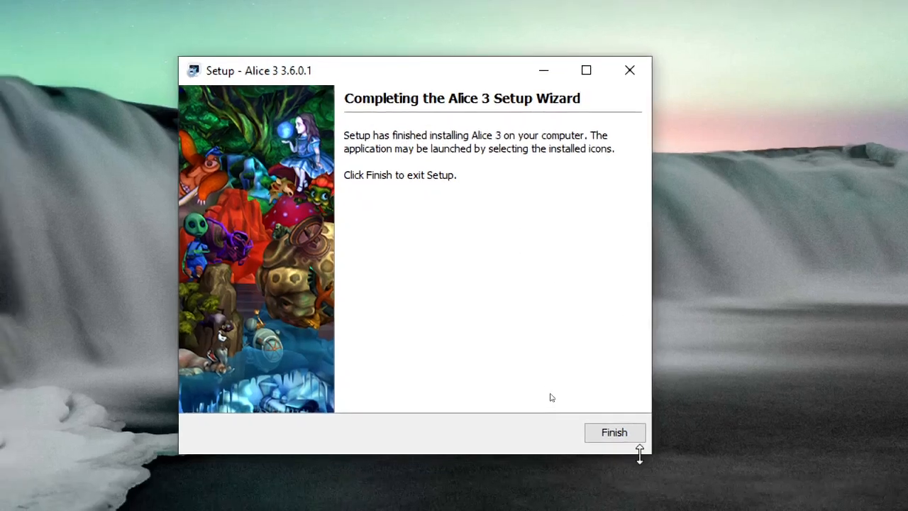
pyautogui.click(601, 471)
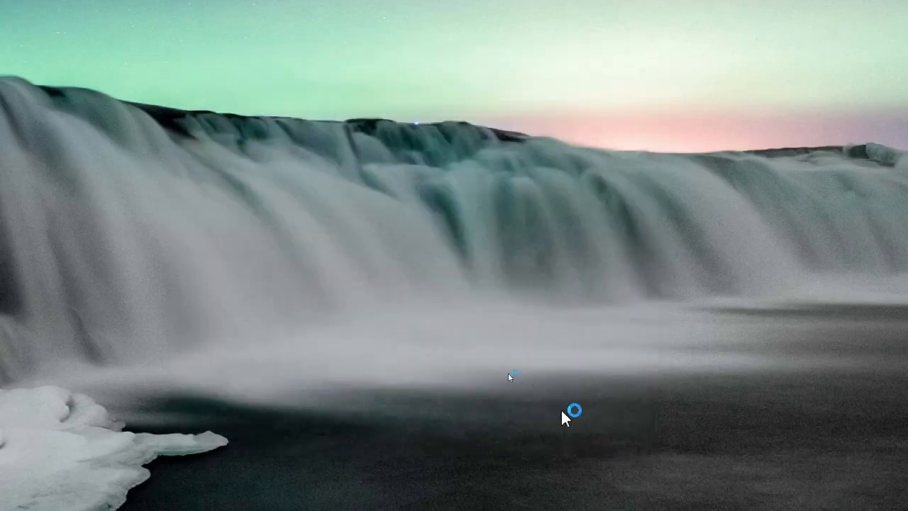